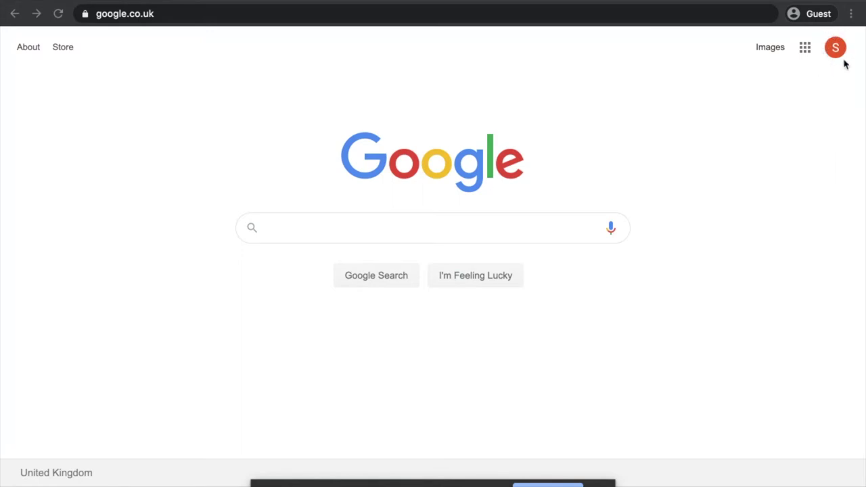
Open the Google apps grid on the google.co.uk search homepage
left_click(804, 47)
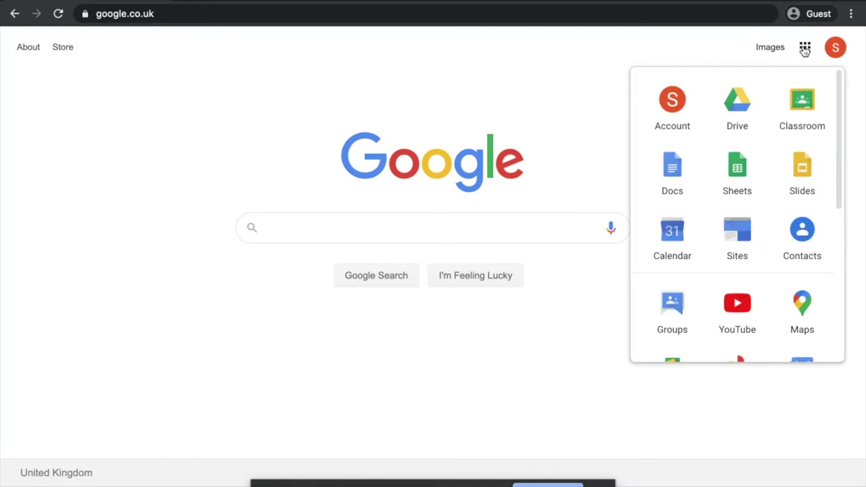
Launch Classroom and view the To do list of outstanding work across all classes
left_click(801, 110)
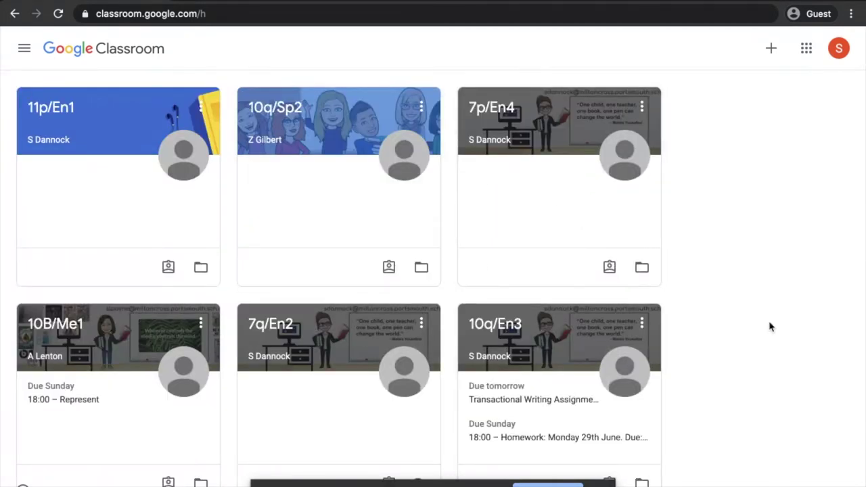
left_click(24, 49)
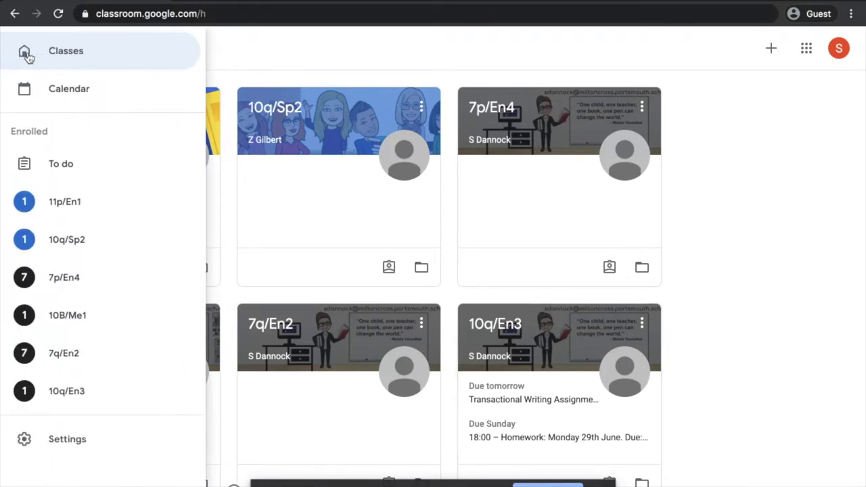
left_click(70, 168)
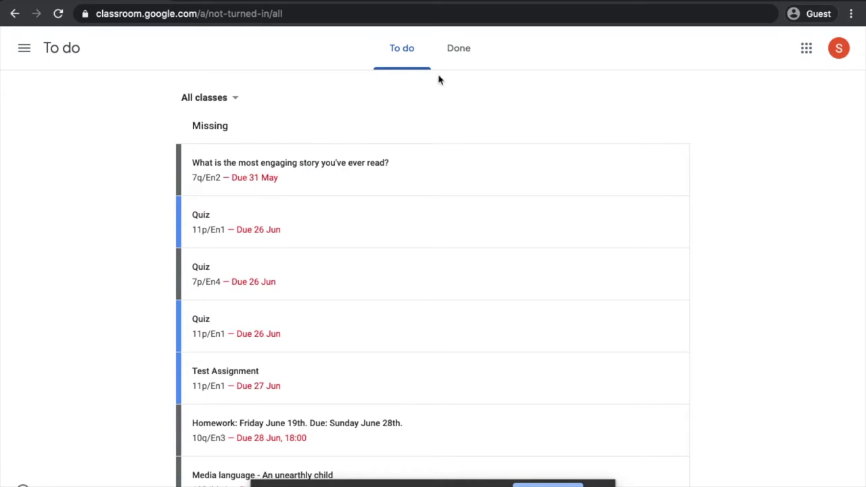
left_click(24, 52)
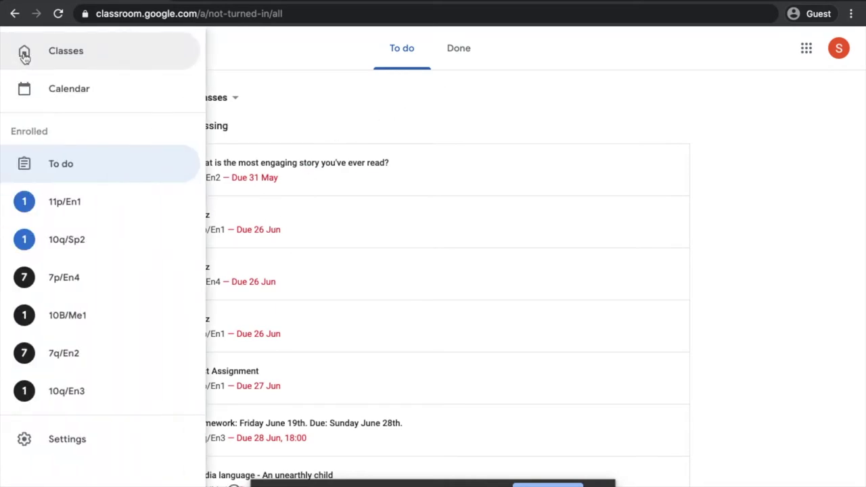
Go from the Classes overview into 10q/En3 and show its Classwork
left_click(74, 65)
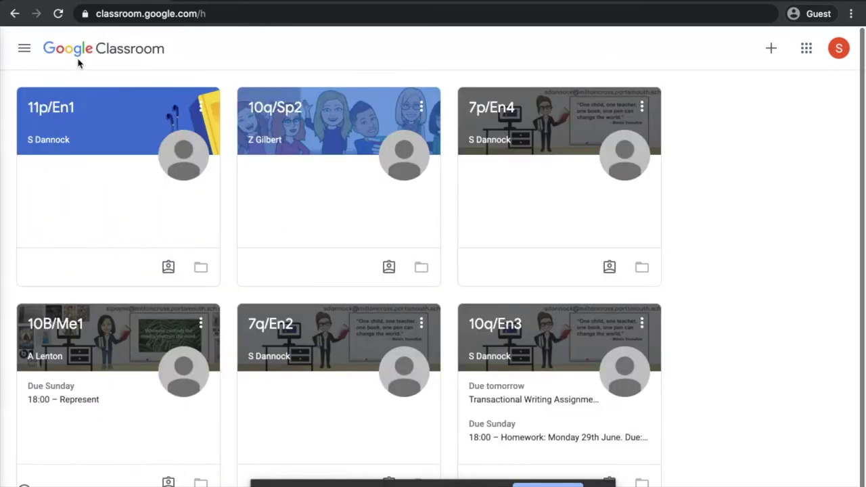
left_click(481, 332)
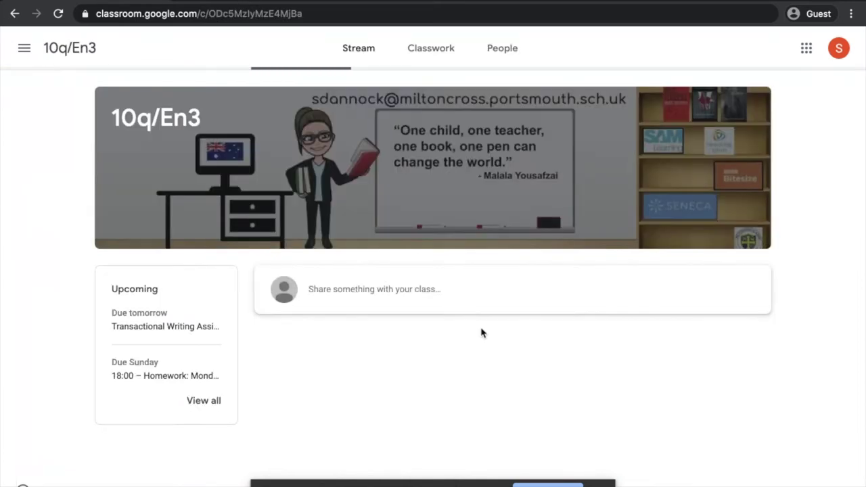
scroll(481, 332, "down", 2)
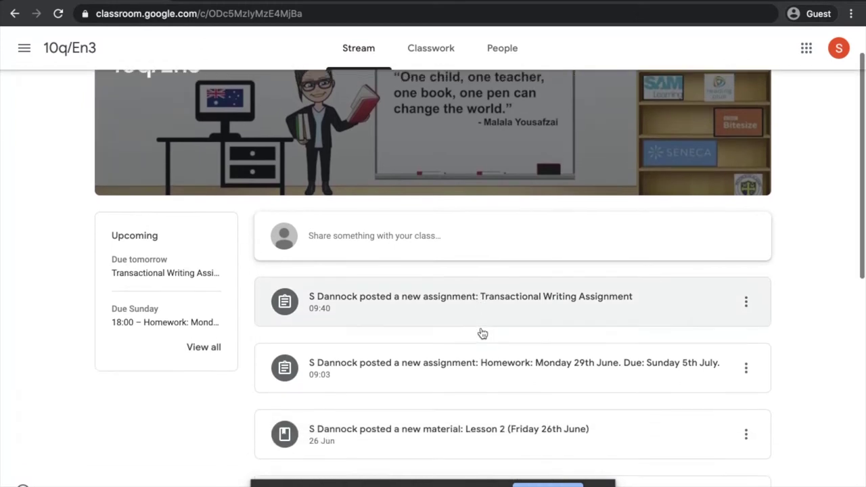
scroll(486, 287, "up", 2)
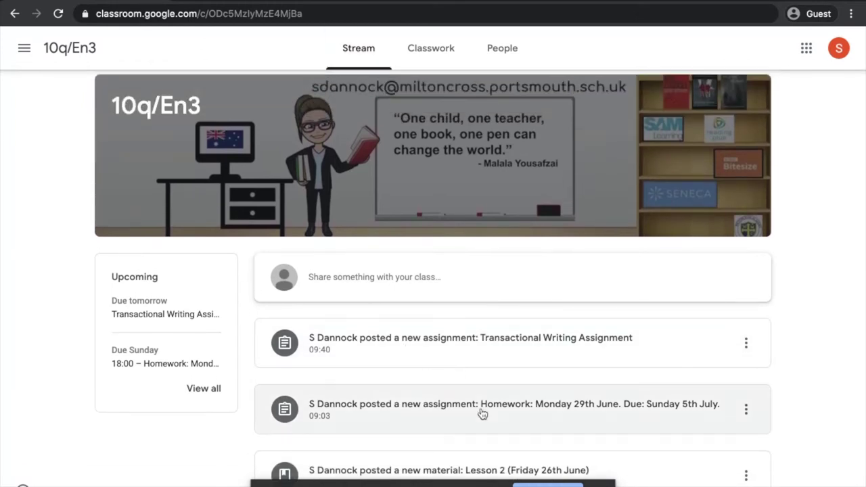
scroll(480, 406, "down", 1)
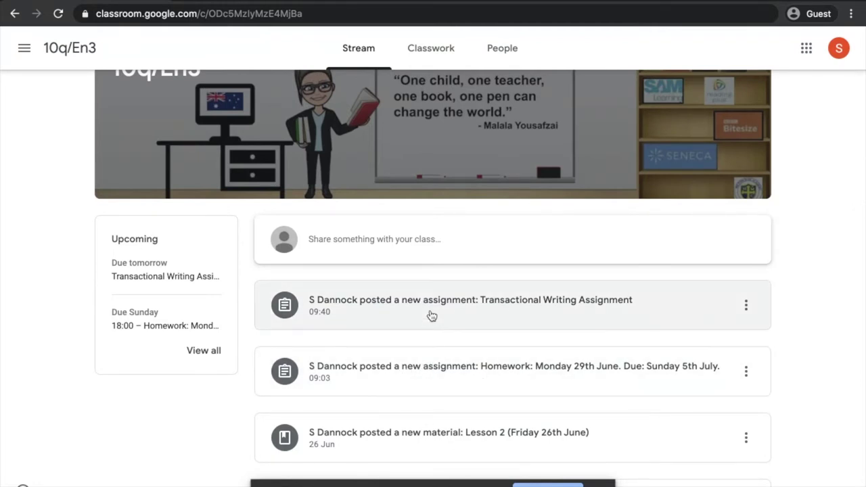
scroll(431, 316, "up", 1)
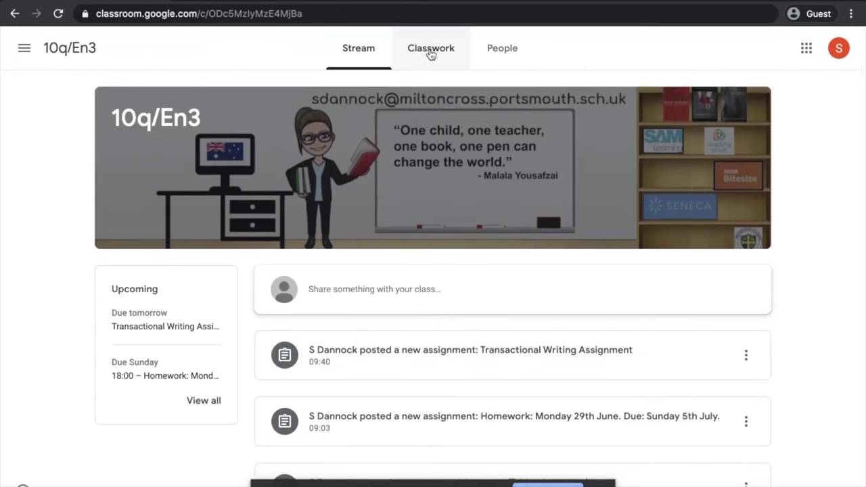
left_click(430, 55)
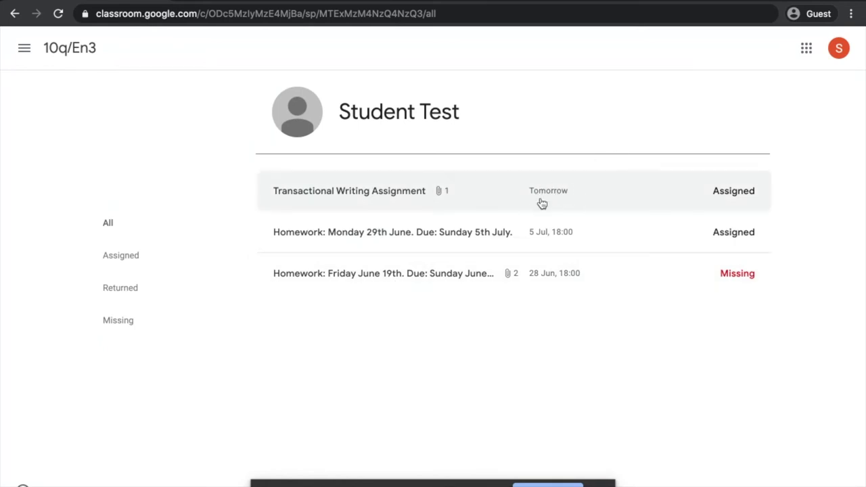
Expand the Transactional Writing Assignment and open its full details page
left_click(478, 201)
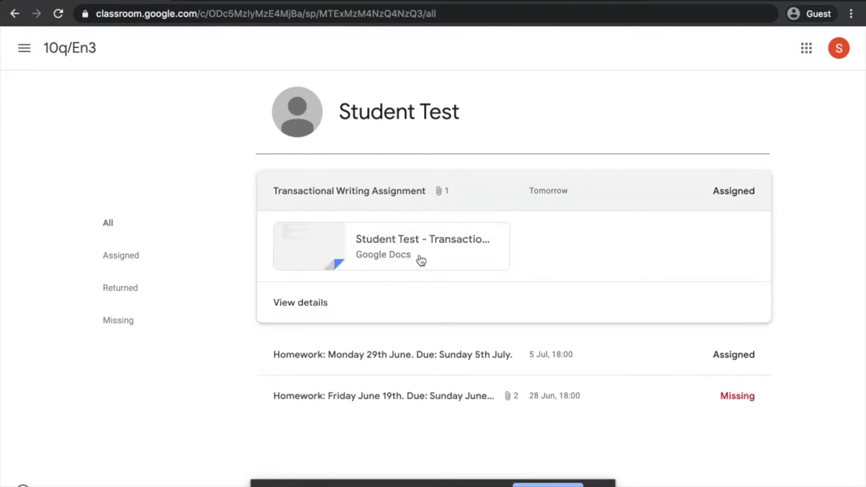
left_click(300, 303)
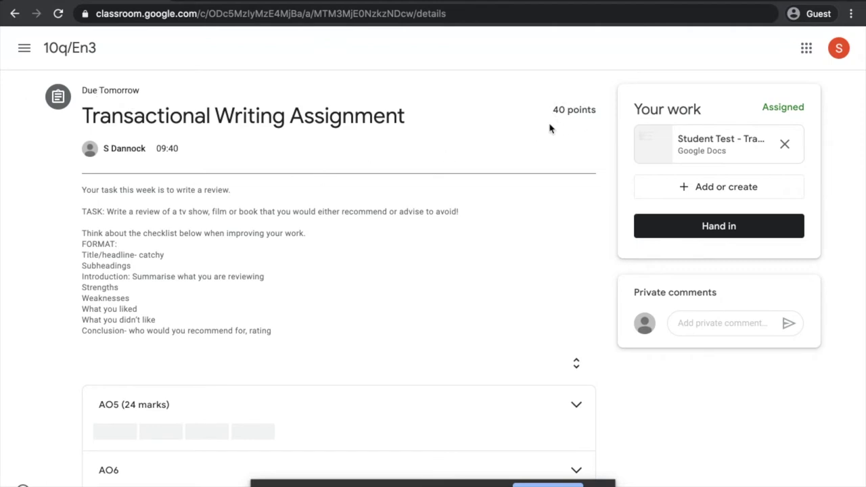
Expand the AO5 (24 marks) rubric to show mark bands 1 (1-6) through 4 (19-24)
scroll(531, 300, "down", 2)
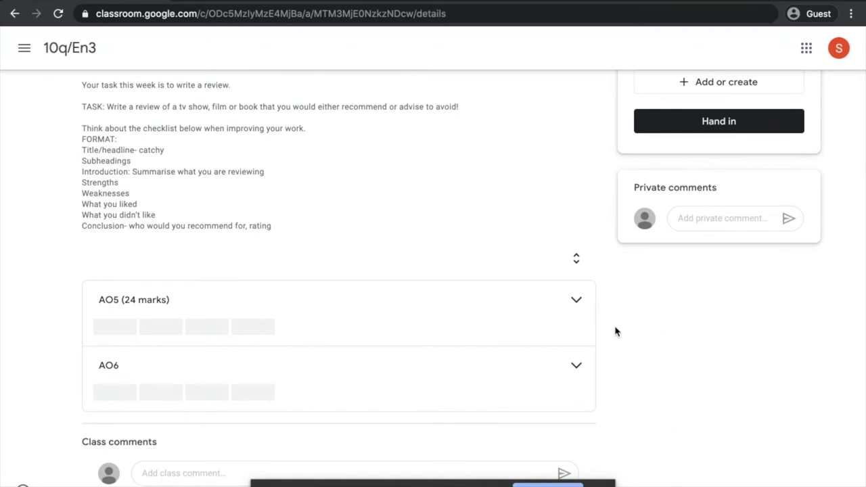
left_click(581, 306)
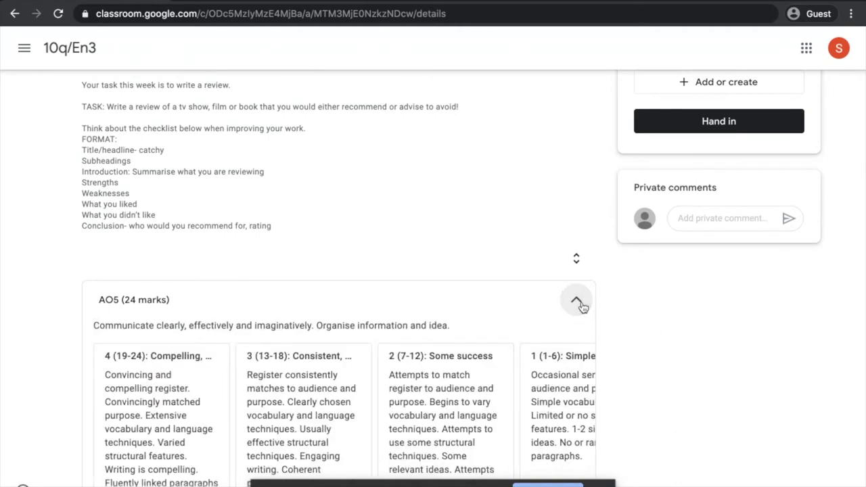
scroll(545, 428, "down", 1)
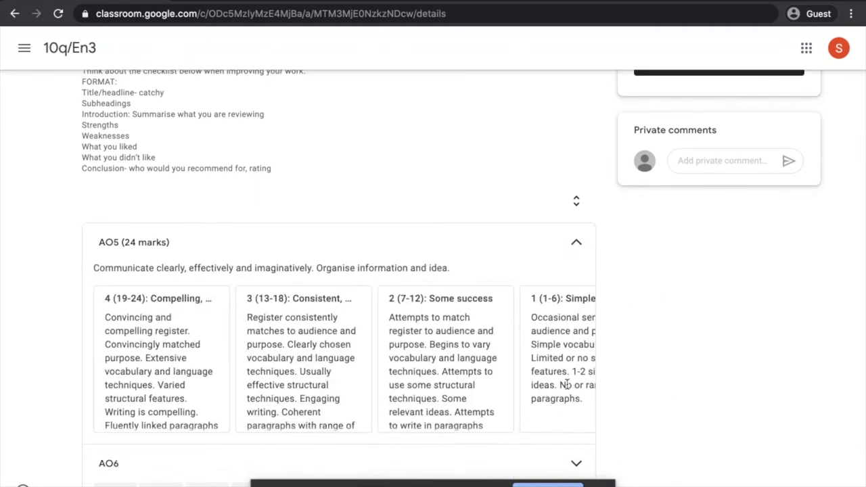
scroll(663, 345, "up", 3)
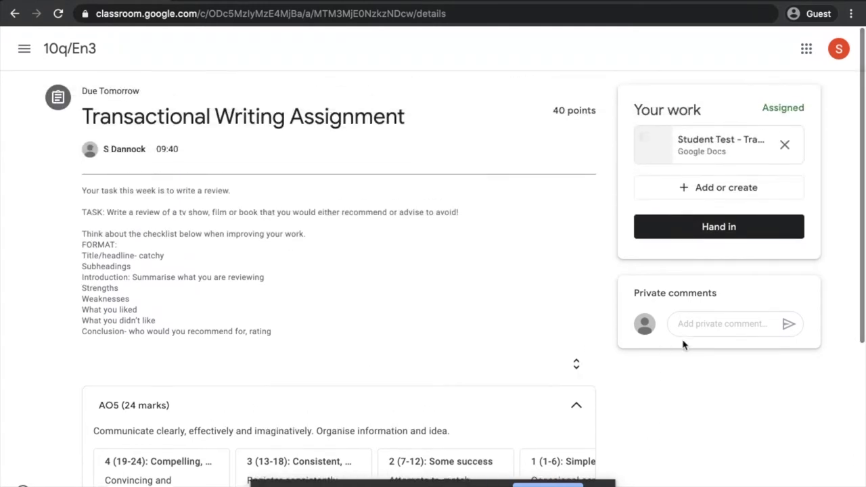
Send the teacher the private comment 'How many marks is this assignment worth?'
left_click(703, 325)
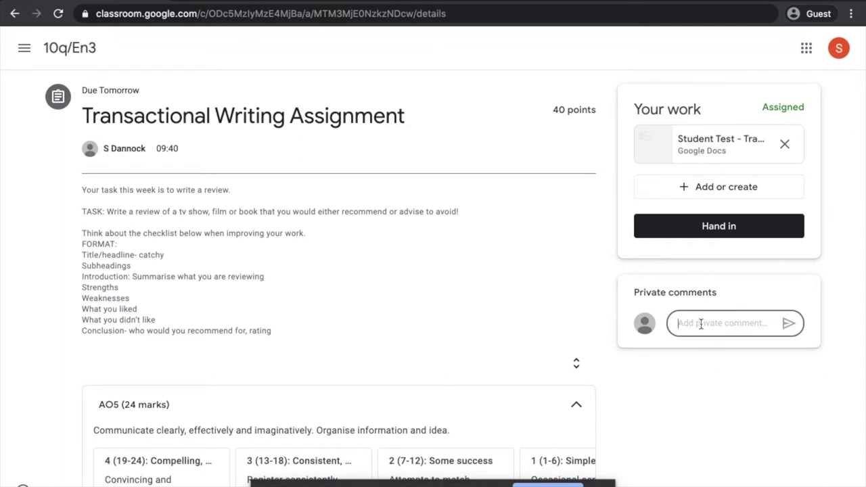
type("How many m")
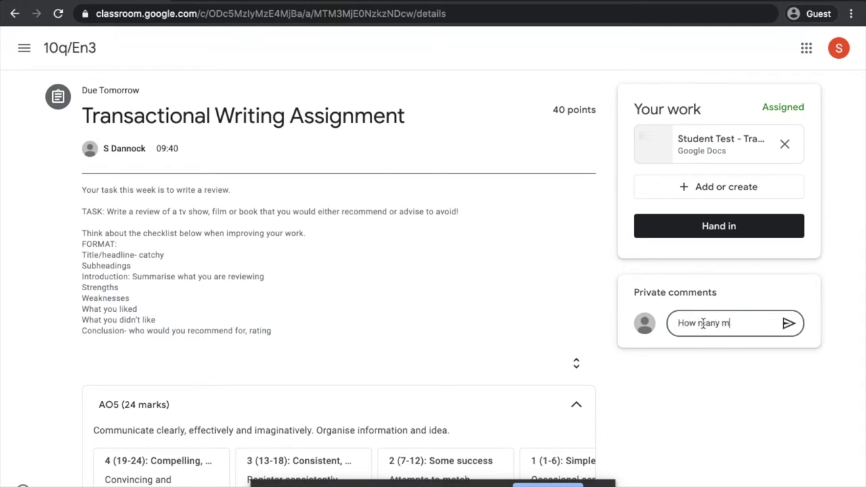
type("arks is this")
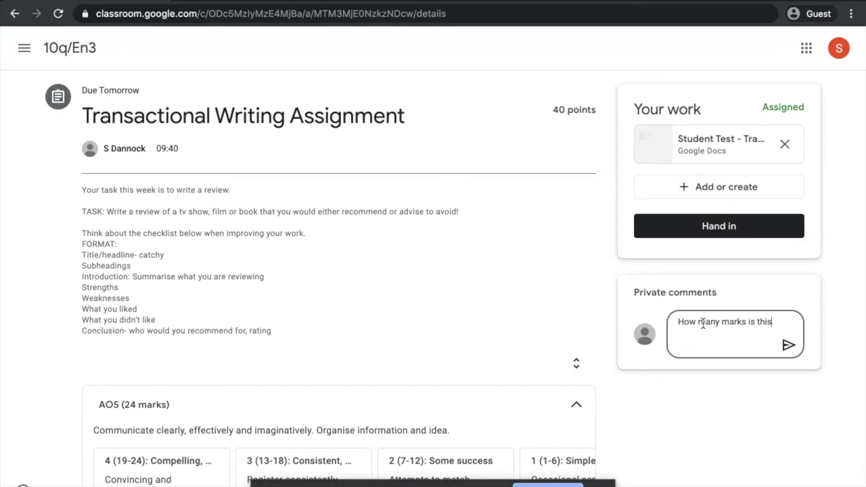
type(" assignment wo")
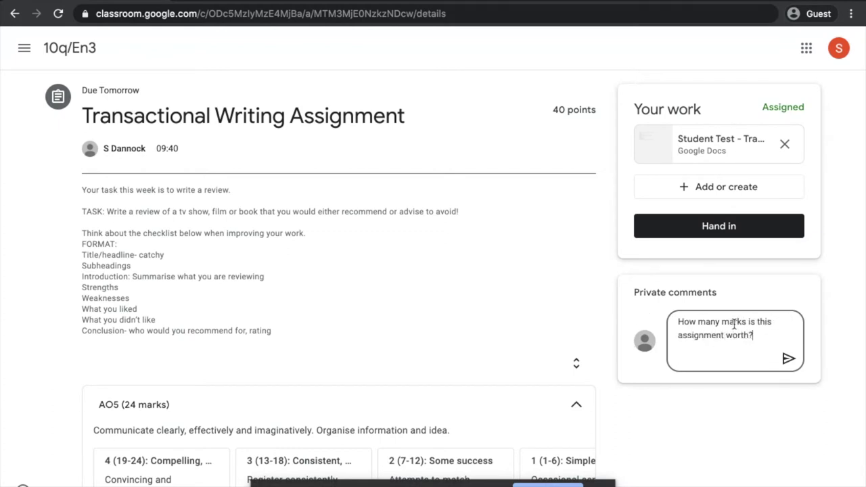
type("rth?")
left_click(789, 359)
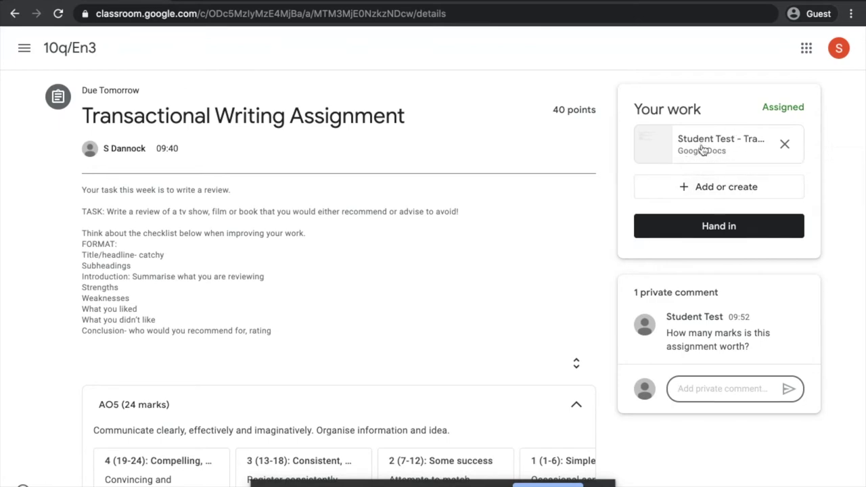
Paste the review 'The Odds Are Always in Your Favour' below the Student Test checklist
left_click(701, 148)
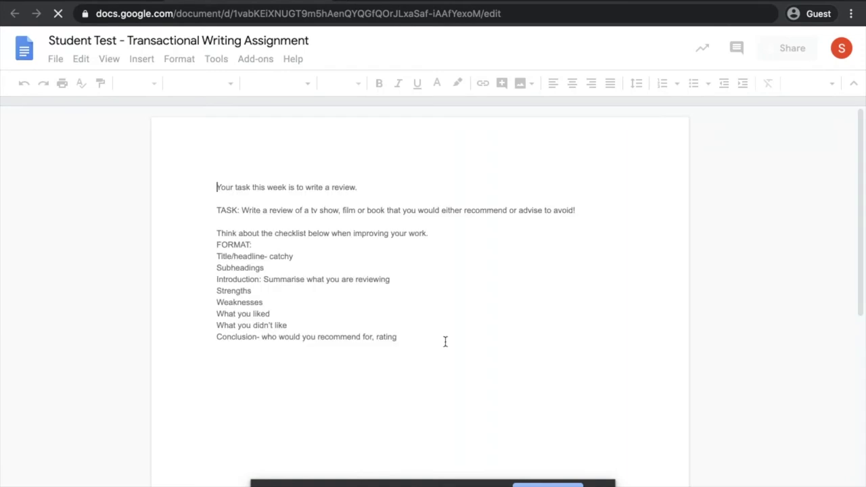
left_click(288, 377)
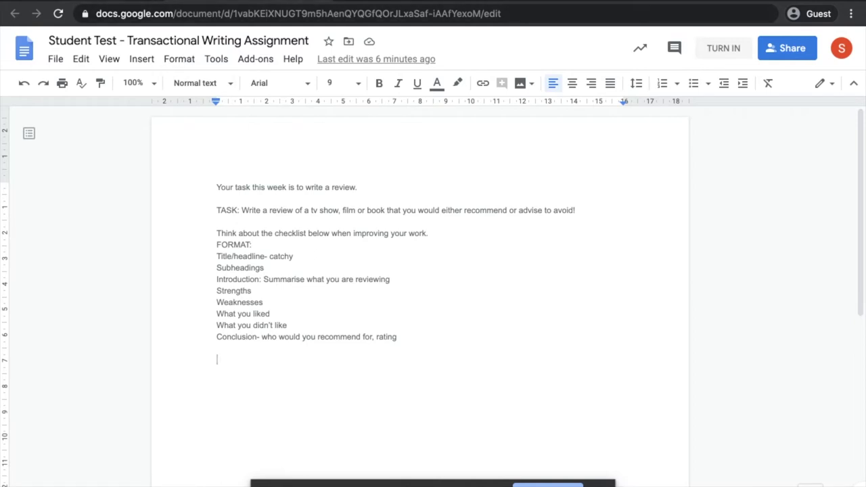
key("ctrl+w")
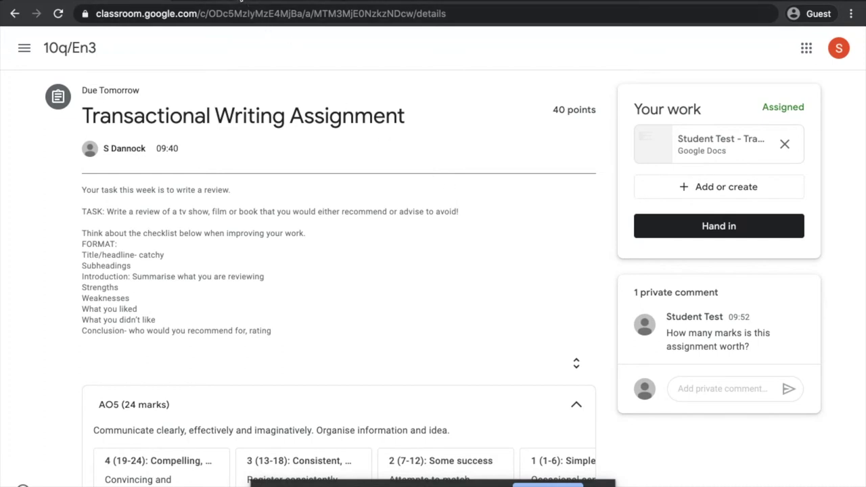
left_click(242, 3)
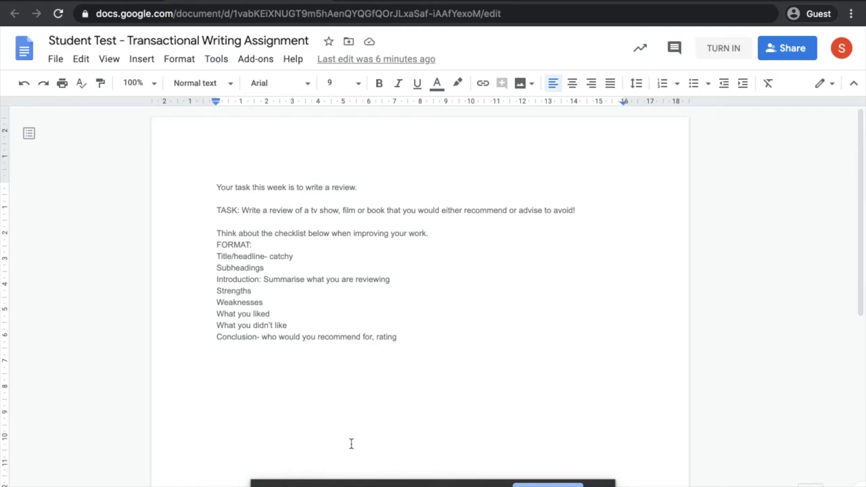
type("The Odds Are Always in Your Favour  Ever seen it rain blood in a kids’ film before? How about a pensioner getting executed in front of his family? Or Lenny Kravitz being slapped in the face? The first Hunger Games caught flak because it dared to treat its YA audience like A’s – but things aren’t exactly looking any rosier in the sequel.  Following the unwritten lore of movie trilogies, the middle chapter of Katniss Everdeen’s sci-fi survival story is darker, moodier, meaner and, yes, better than Part 1. Outgrowing its Battle Royale meets Twilight meets The X Factor comparisons, Catching Fire expands Suzanne Collins’ novel beyond the confines of the arena to tackle some seriously brutal truths – plugging gaps and sowing seeds for a two-part finale that will have to work hard to match its grit.")
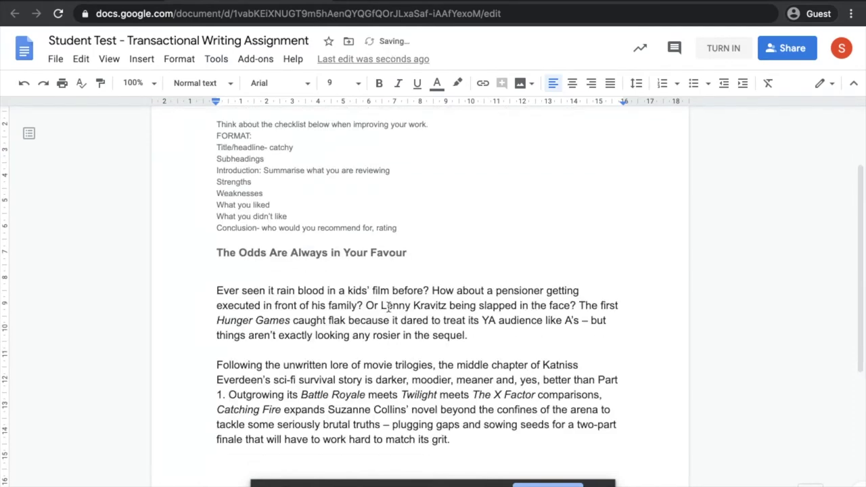
Return to the top of the Student Test document to turn in the review
scroll(436, 340, "up", 1)
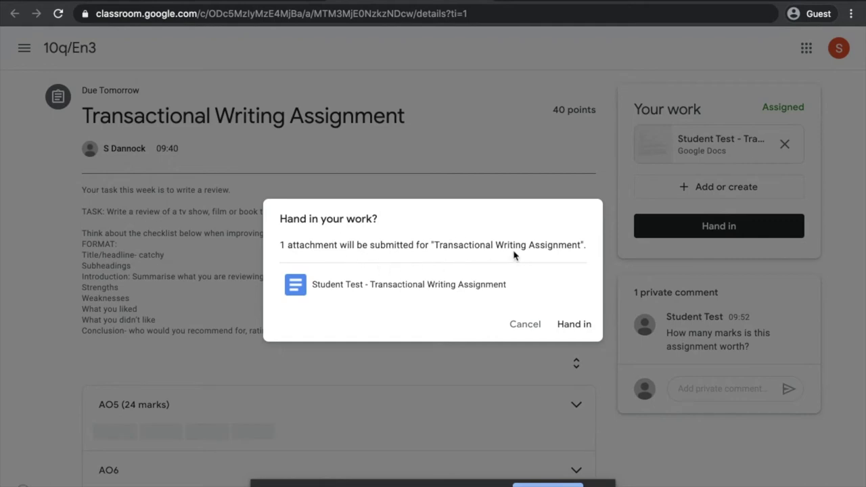
Confirm handing in the Transactional Writing Assignment and check it shows Handed in
left_click(574, 325)
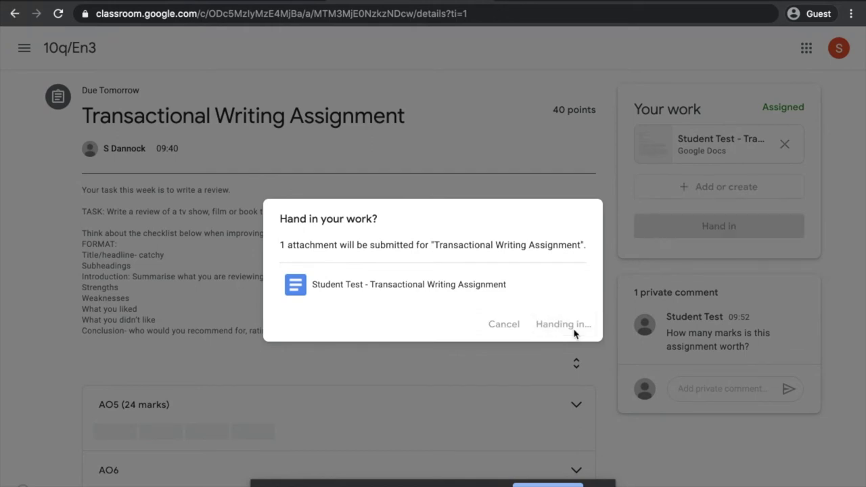
scroll(574, 333, "down", 1)
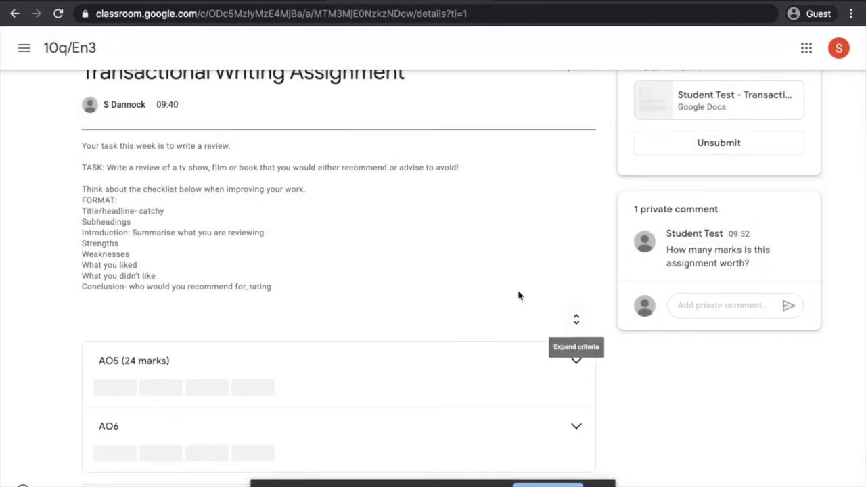
scroll(518, 295, "up", 1)
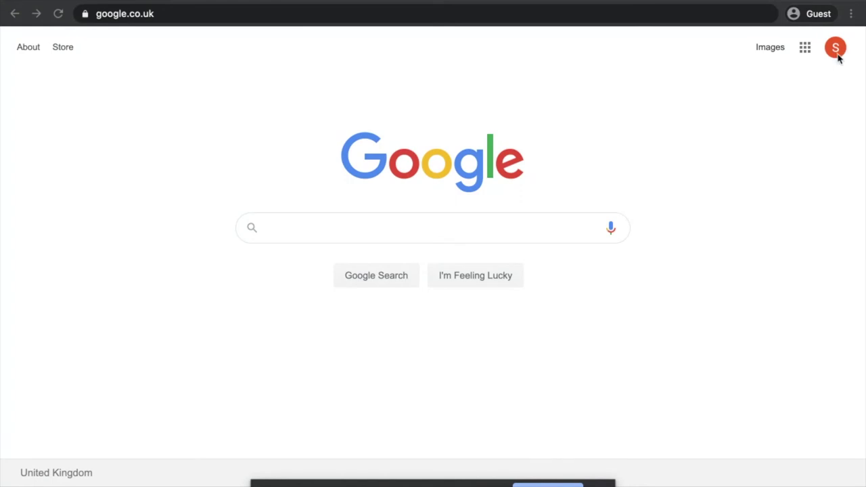
Return from the Google apps grid to Classroom's 10q/En3 class stream
left_click(805, 50)
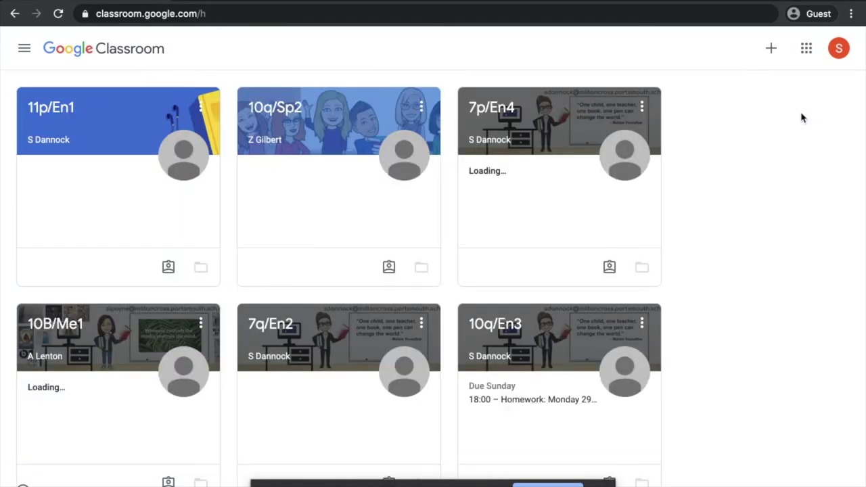
left_click(493, 326)
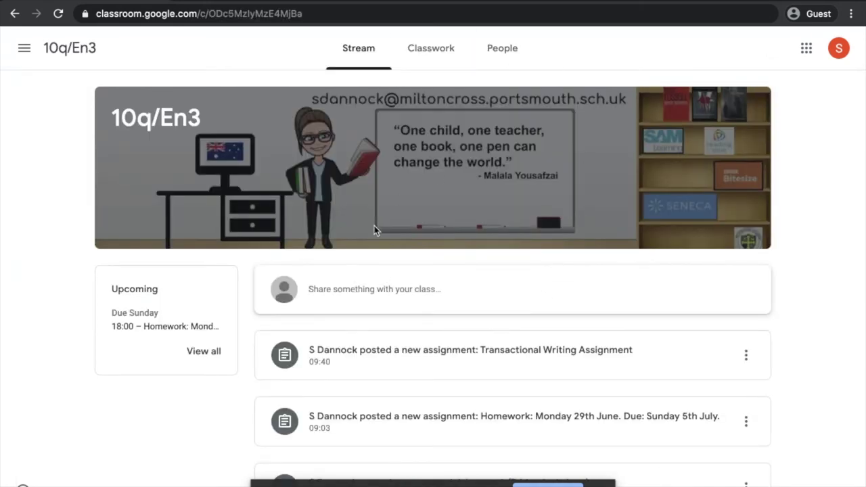
Filter your classwork to Returned and open the Transactional Writing Assignment marked 20/40
left_click(422, 52)
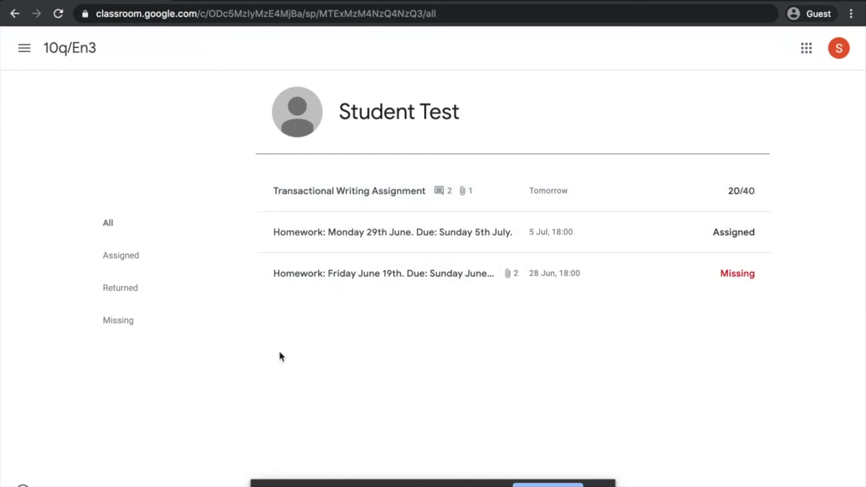
left_click(115, 298)
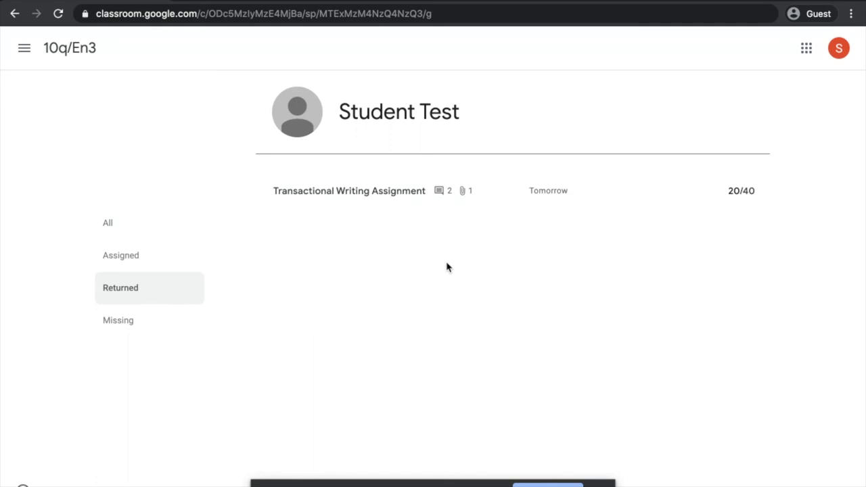
left_click(626, 204)
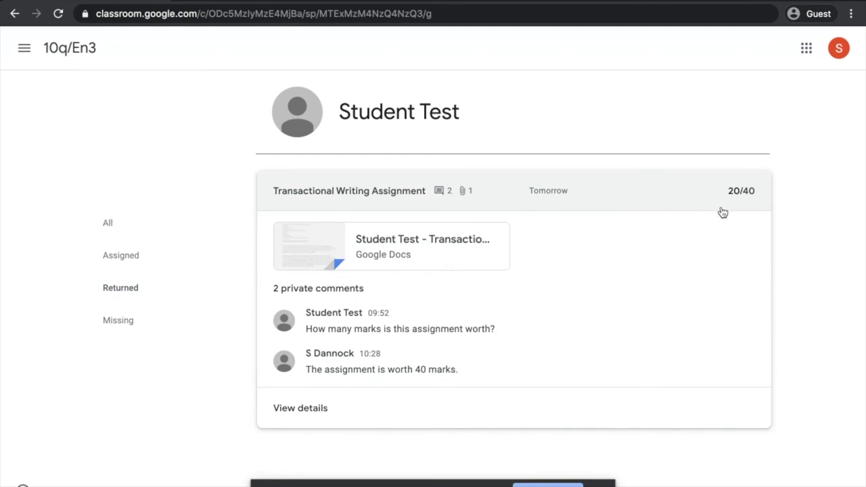
left_click(292, 409)
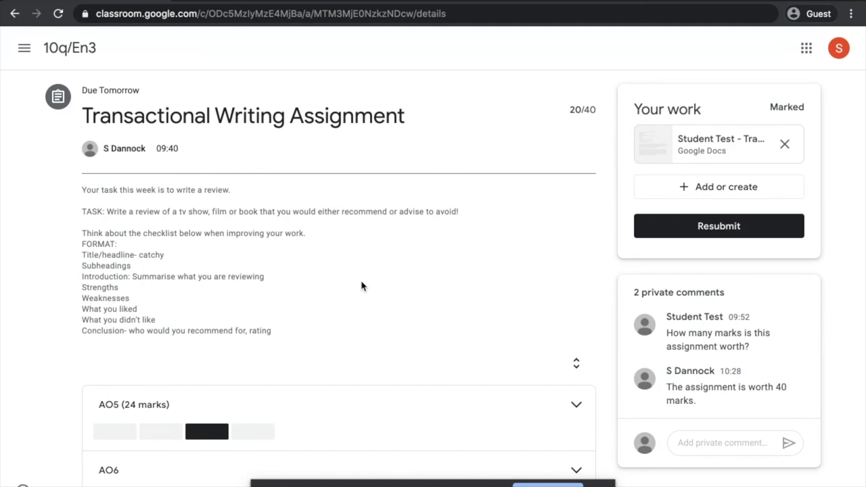
Scroll down the assignment details page to review the 20/40 mark and rubric
scroll(362, 286, "down", 1)
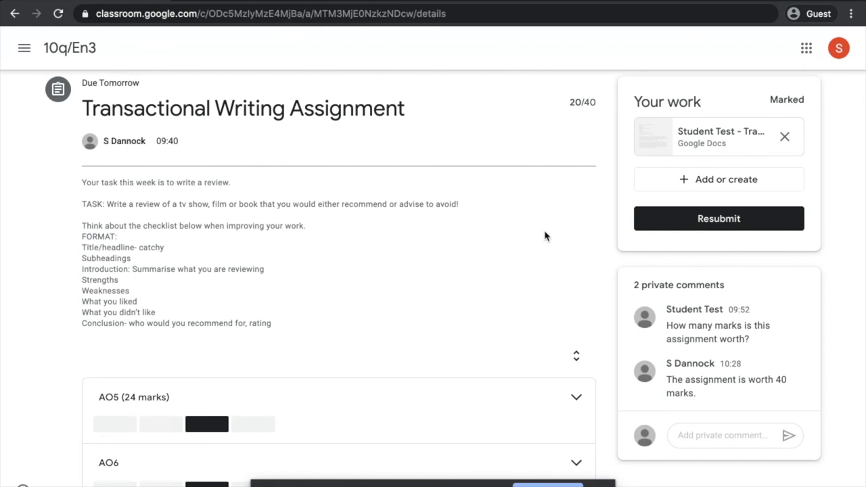
scroll(546, 235, "down", 3)
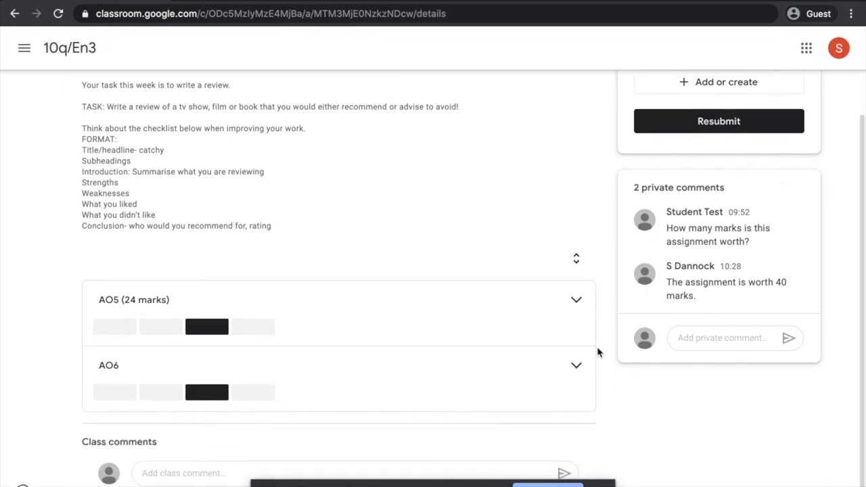
Reveal the awarded rubric bands: AO5 at 2 (7-12) and AO6 at 2 (5-8)
left_click(580, 303)
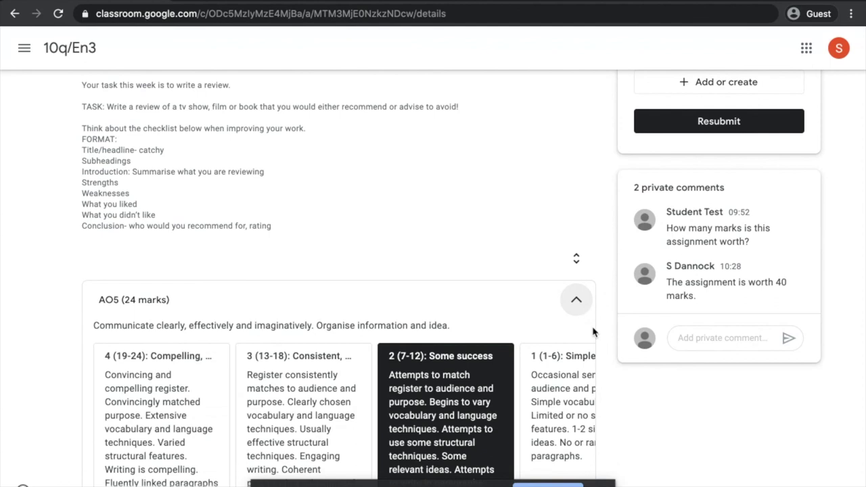
scroll(640, 452, "down", 4)
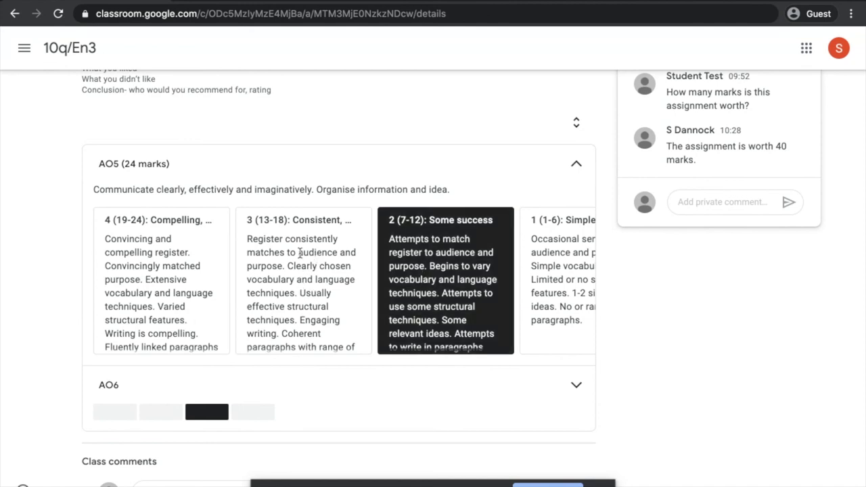
left_click(577, 386)
scroll(650, 411, "down", 3)
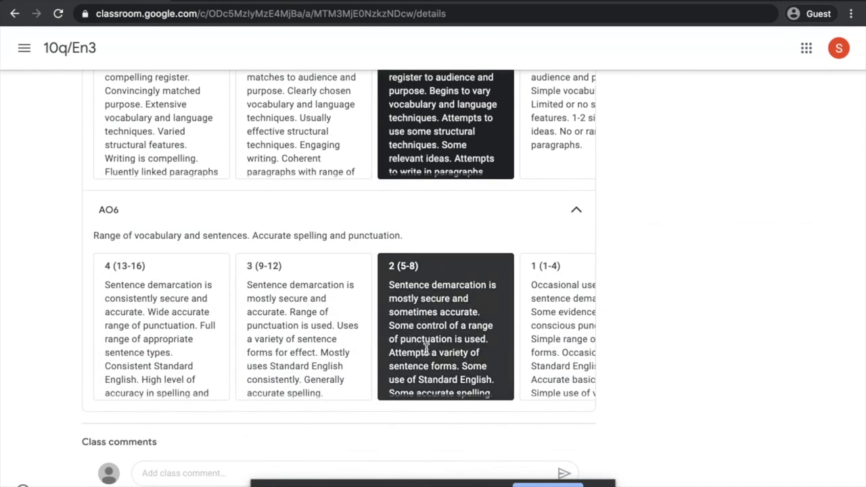
scroll(518, 305, "up", 2)
scroll(518, 305, "up", 6)
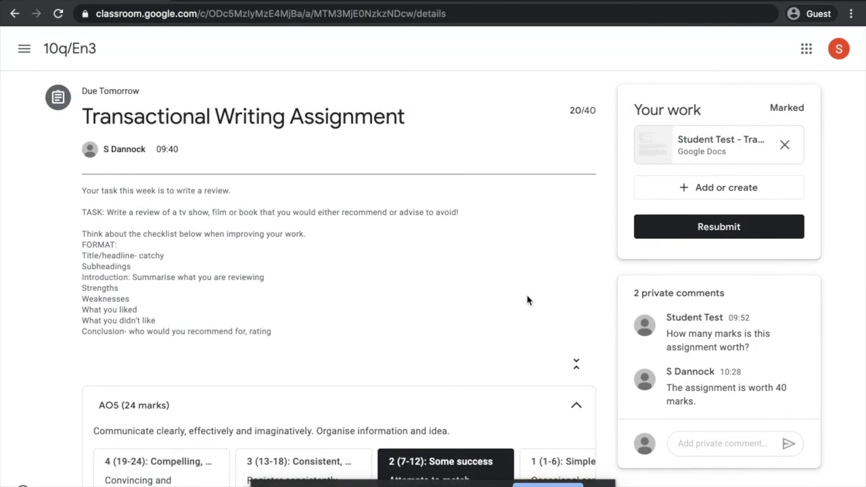
Read the teacher's suggestions and comments in the returned Google Doc, then go back to Classroom
left_click(713, 156)
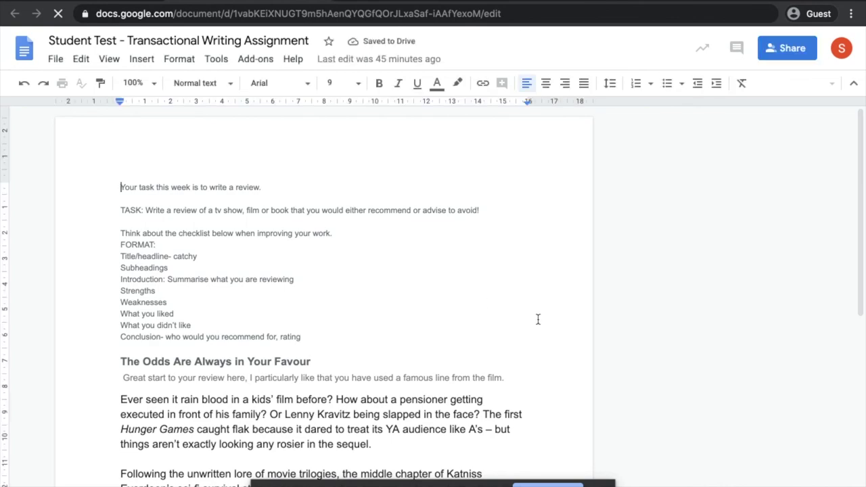
scroll(538, 319, "down", 3)
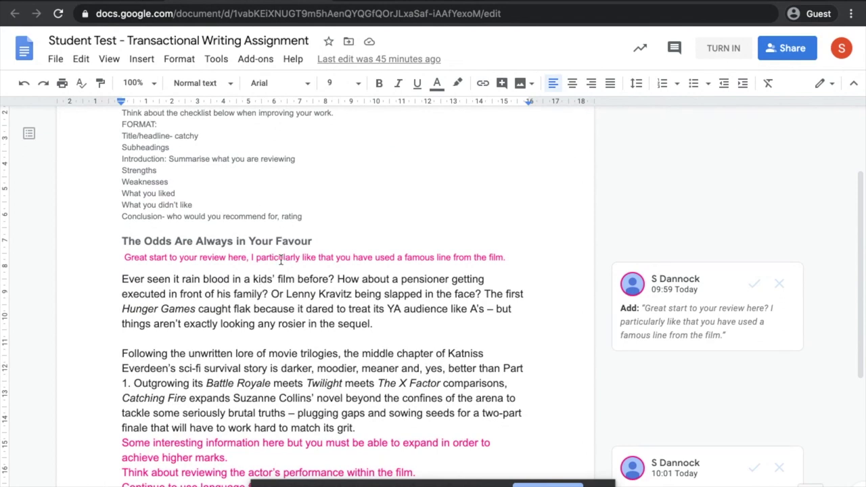
scroll(281, 261, "down", 3)
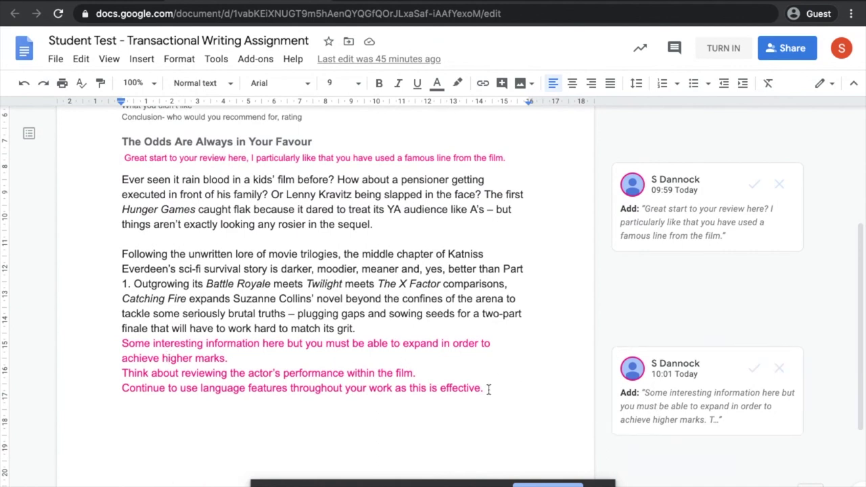
scroll(488, 391, "up", 6)
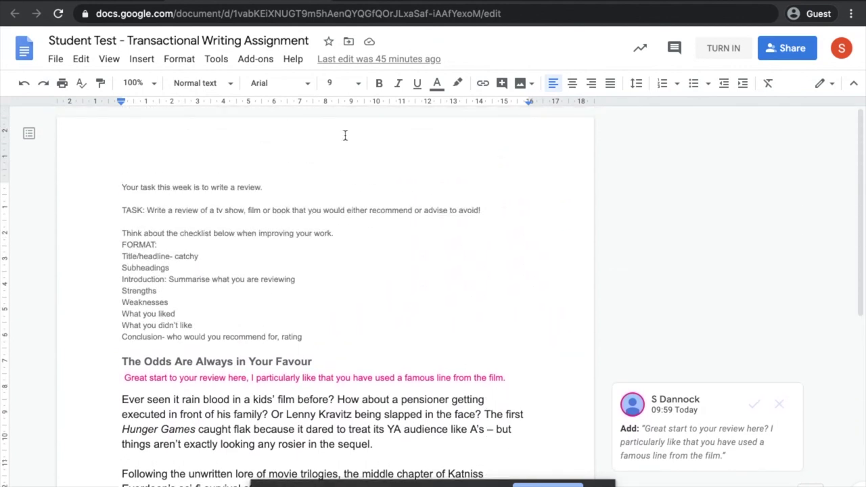
left_click(318, 3)
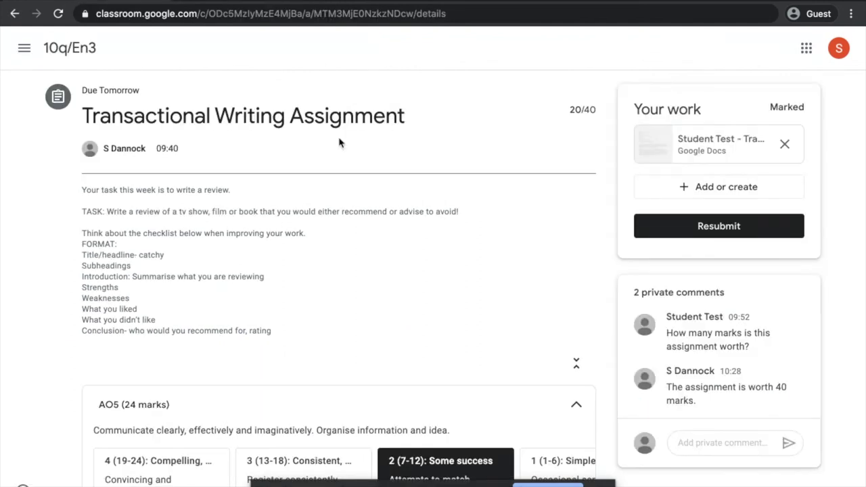